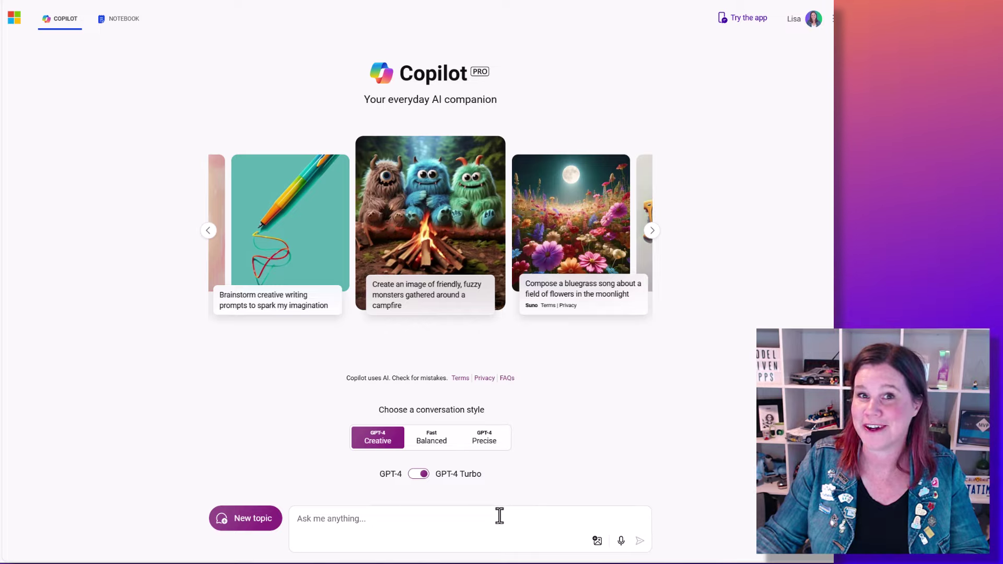
- Ask Copilot to 'generate an image of a remote work setup' and get four desk images
left_click(381, 523)
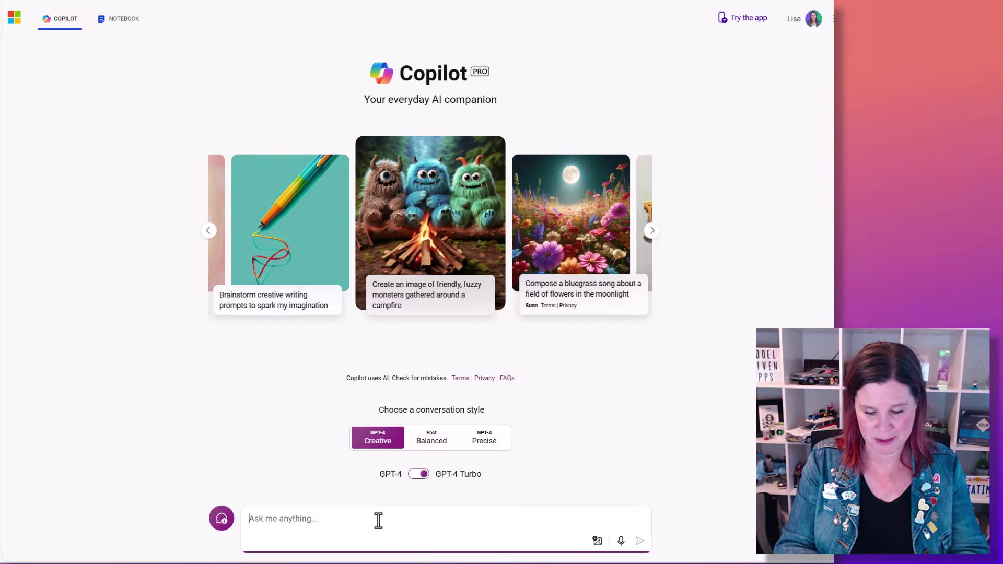
type("ge")
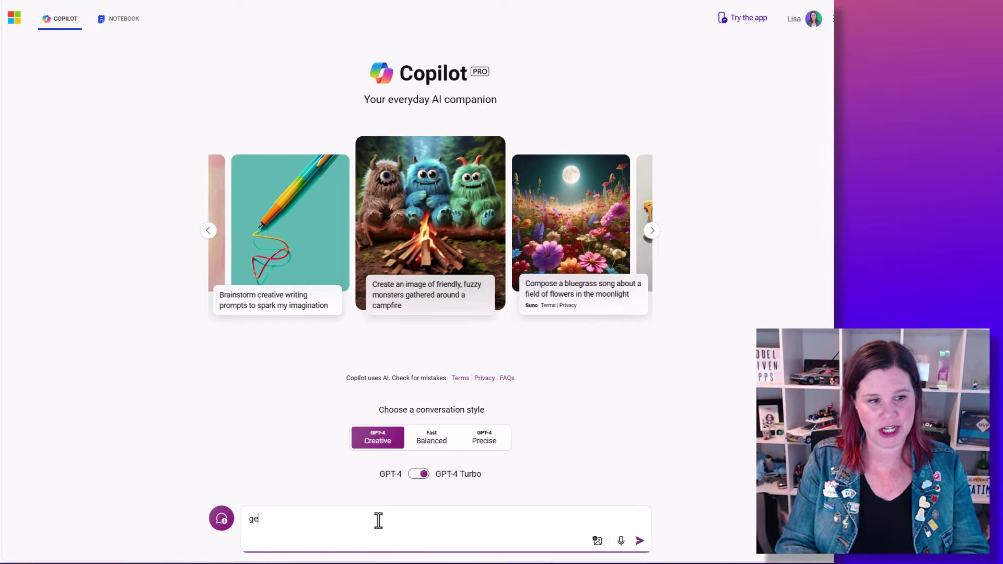
type("nerate an image")
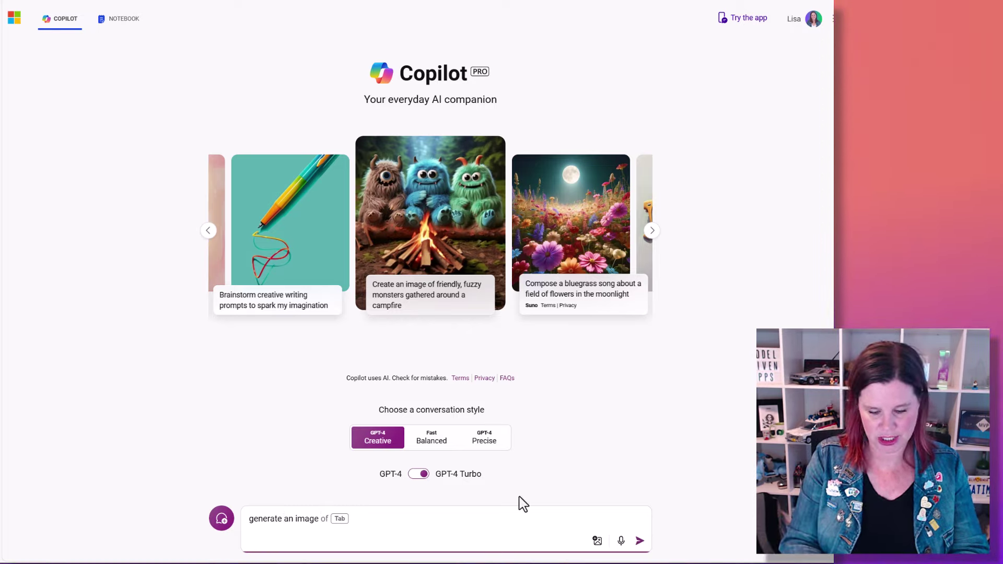
type("of a remote")
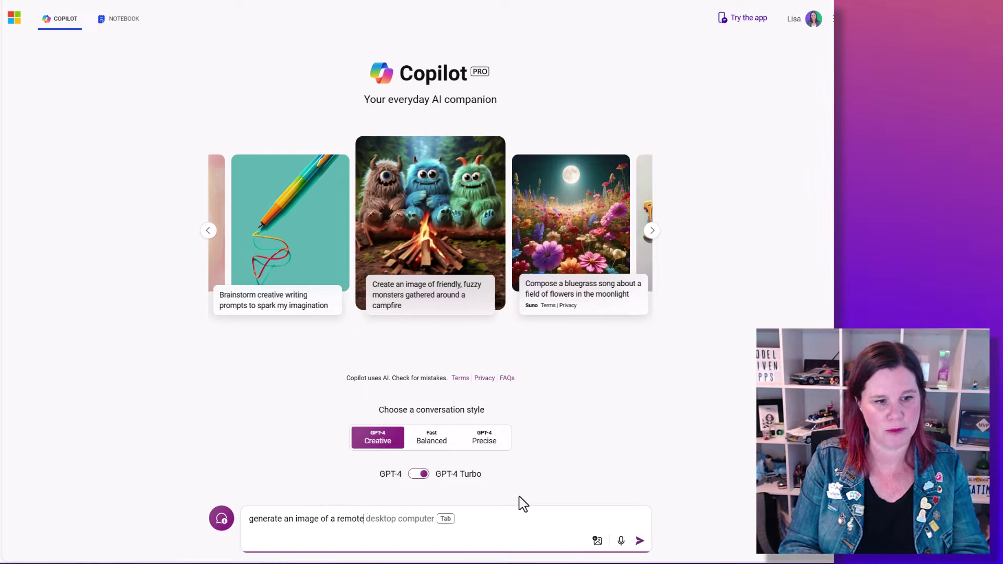
type(" work setup")
key("Return")
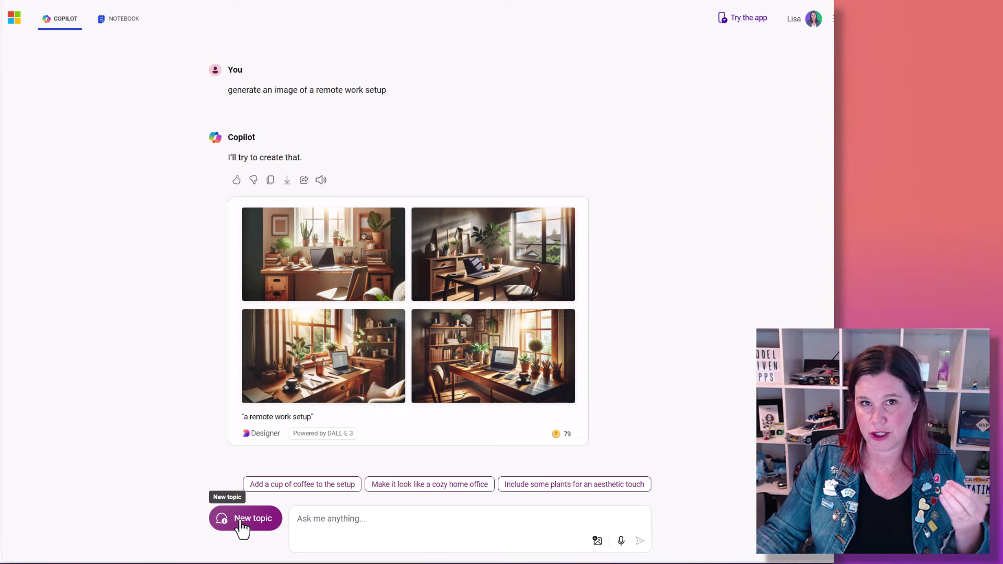
- In a new topic, paste the remote work prompt detailing a comfortable chair, shelves, books and plants
left_click(241, 520)
right_click(320, 517)
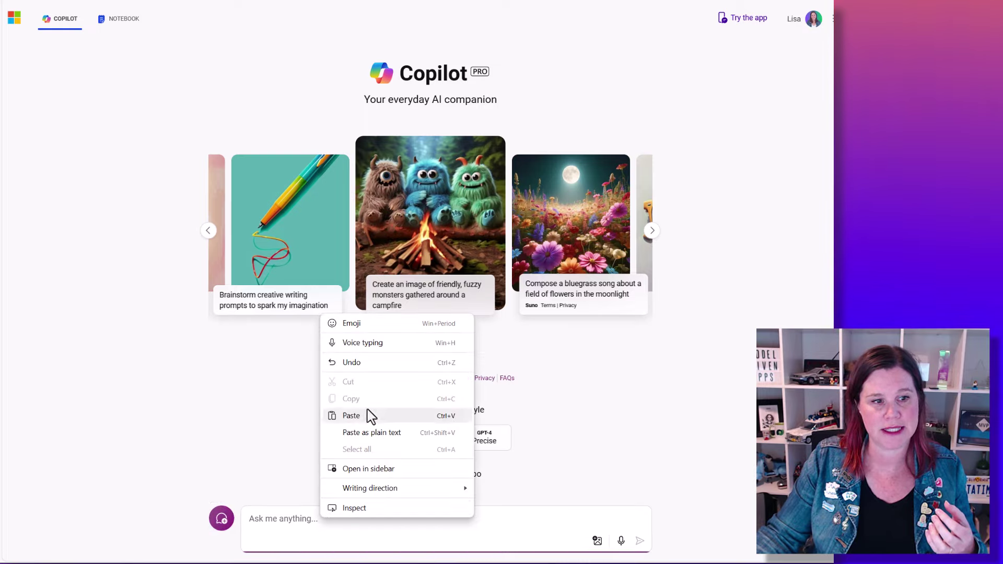
left_click(367, 434)
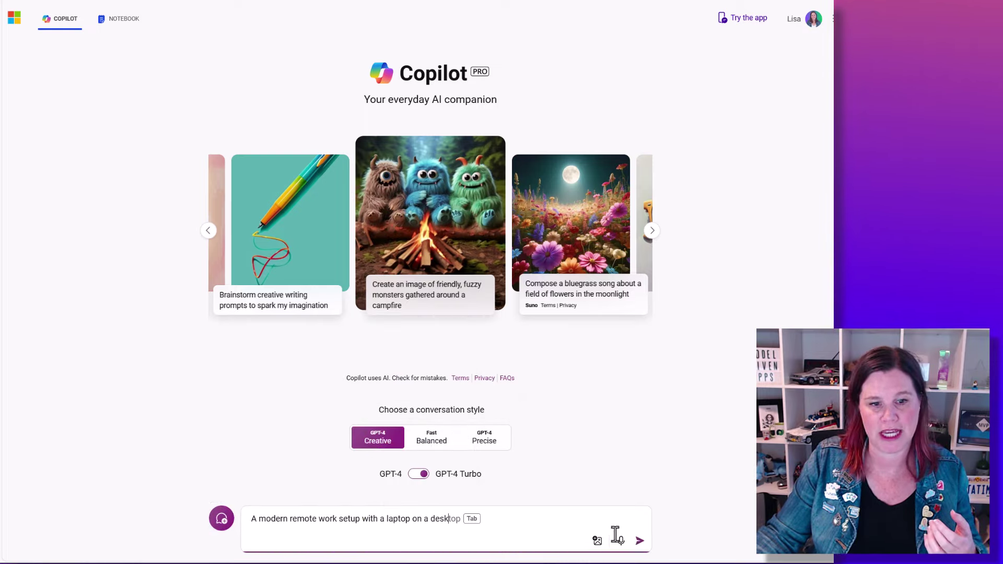
left_click(640, 542)
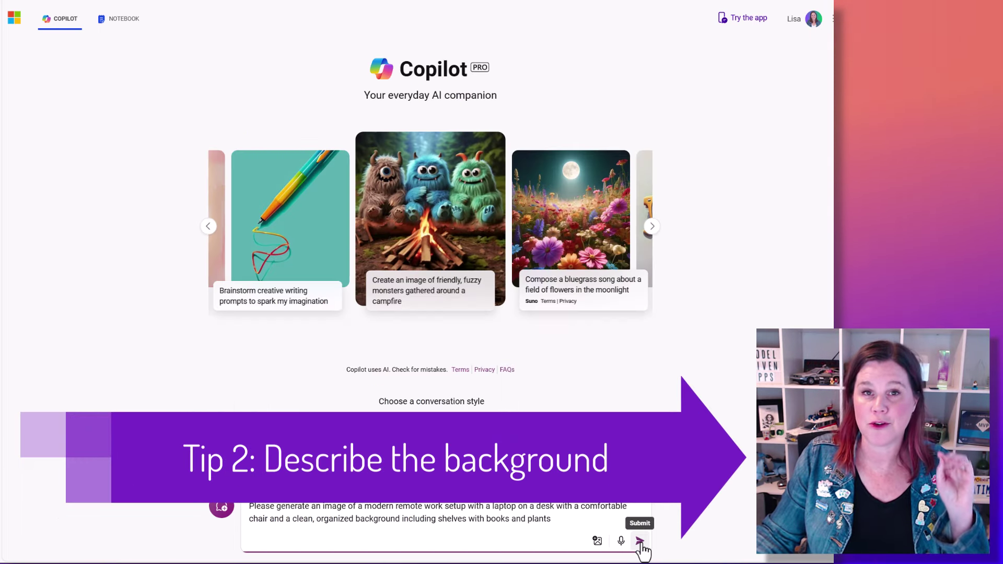
- Submit the detailed prompt to get four modern desk images with chair, shelves, books and plants
left_click(640, 543)
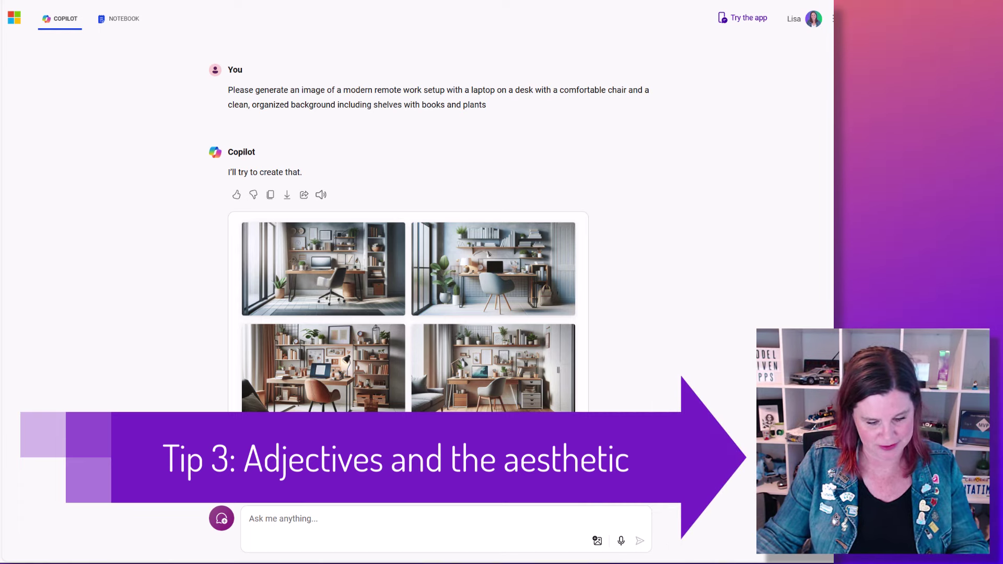
- Paste the sleek remote work setup prompt into a new topic and submit it
left_click(220, 521)
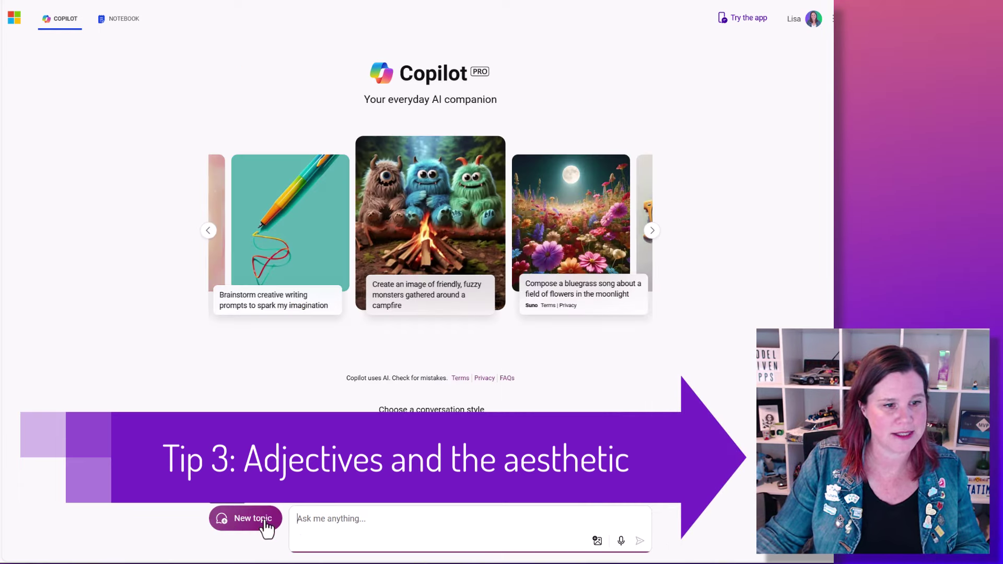
right_click(309, 519)
left_click(338, 415)
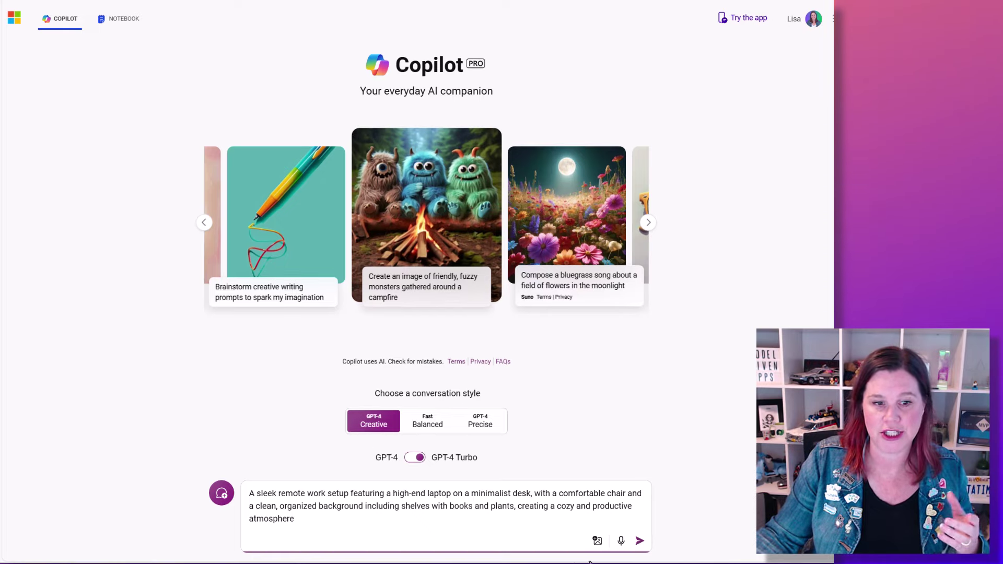
left_click(640, 541)
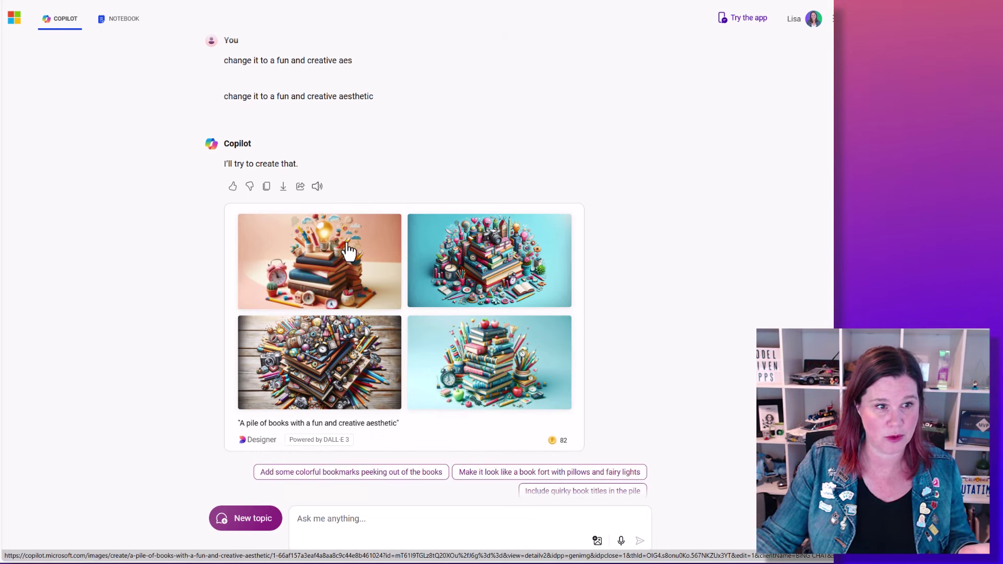
- Scroll back up to the sleek remote work setup image results
scroll(348, 254, "up", 7)
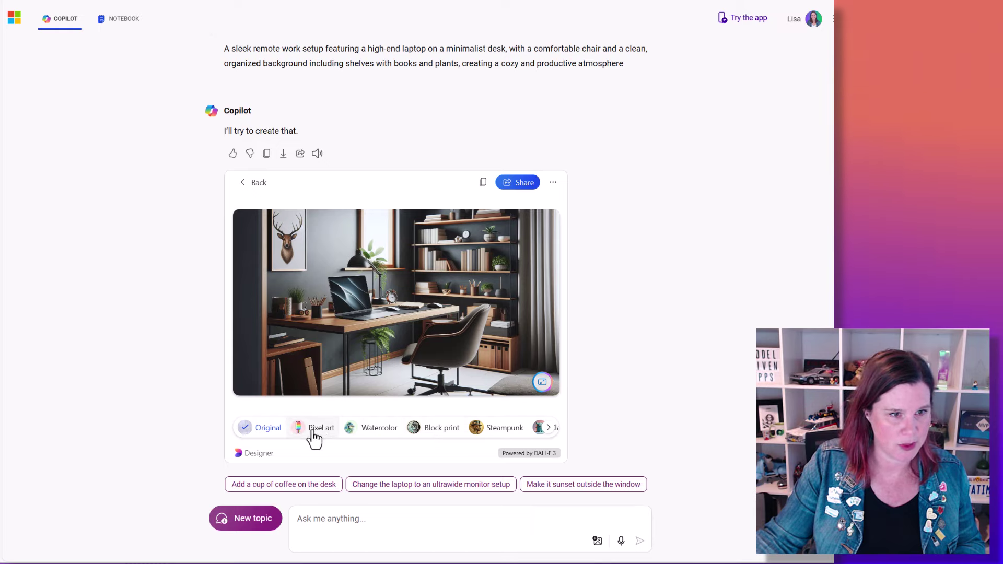
- Try Steampunk, then recreate the desk image in Pixel art and keep that version
left_click(497, 437)
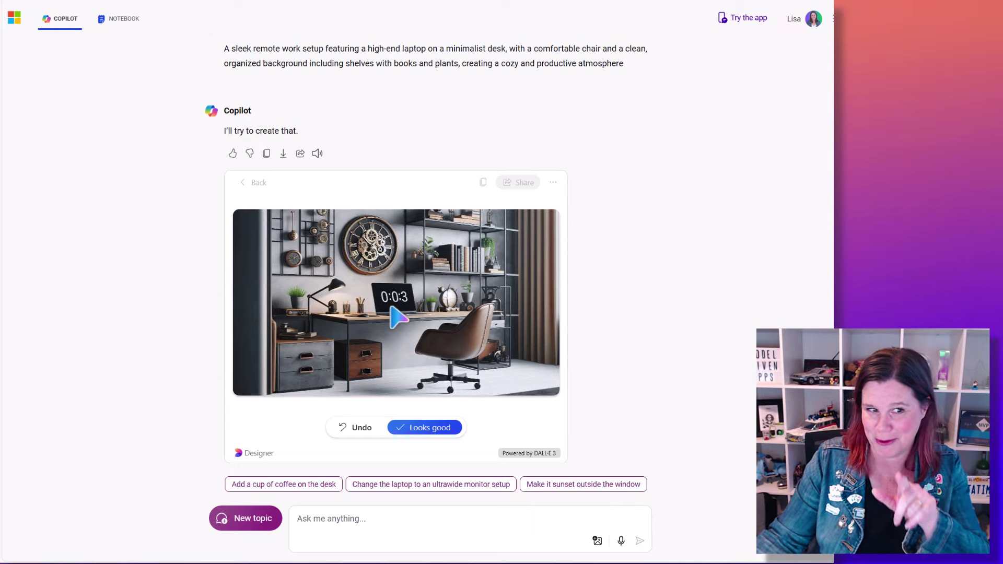
left_click(348, 433)
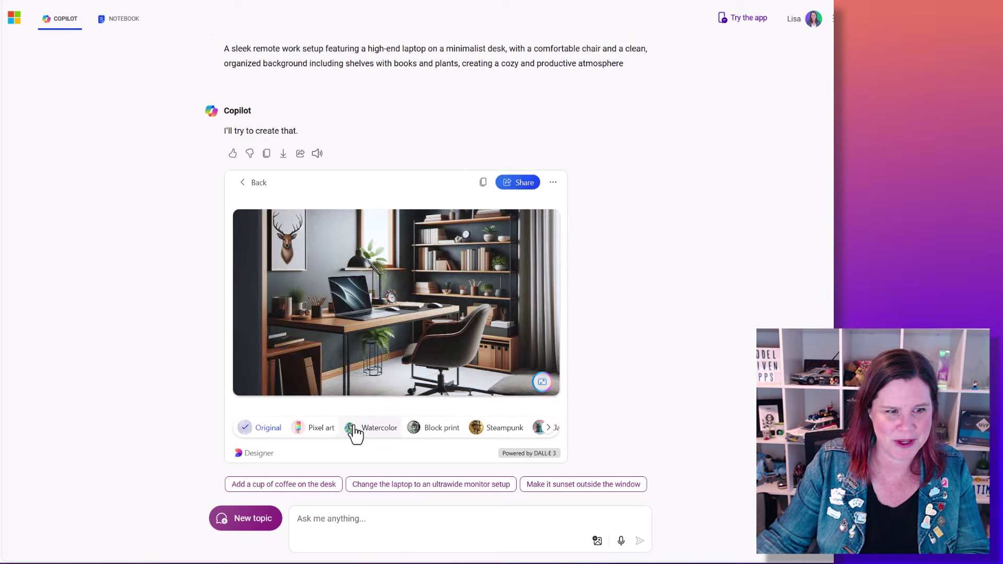
left_click(319, 428)
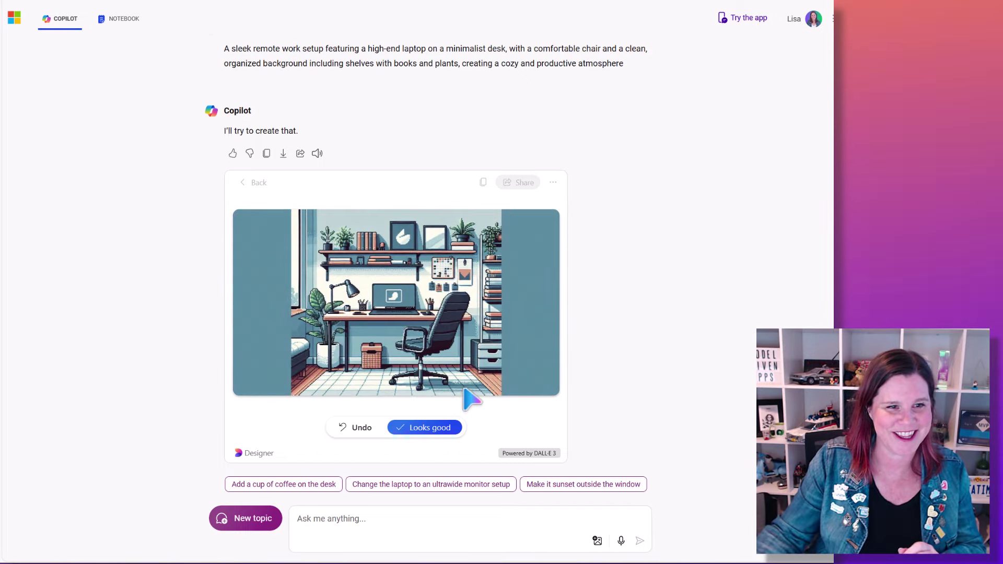
left_click(405, 428)
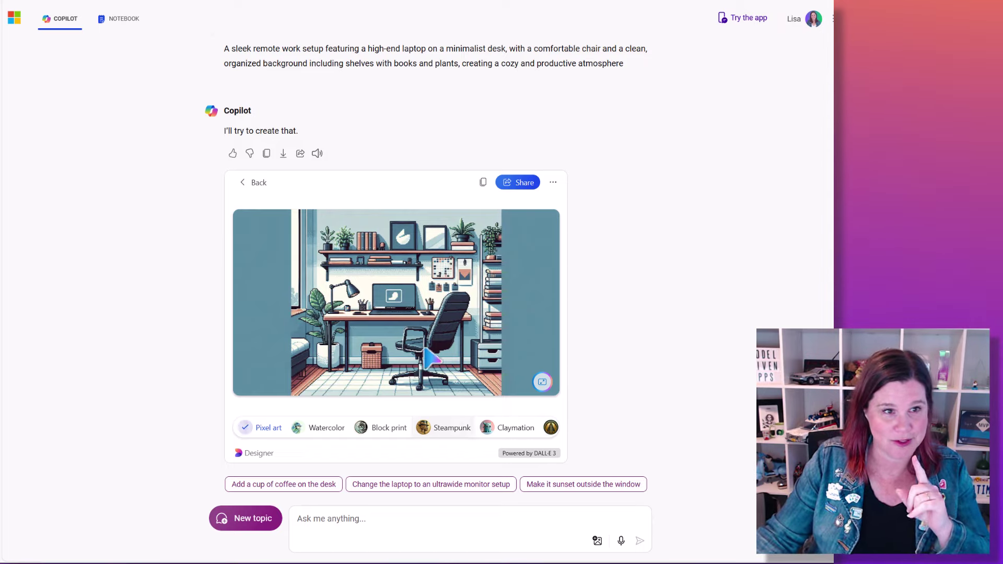
- Copy the pixel-art desk image's share link, then bring up its '...' options menu
left_click(553, 183)
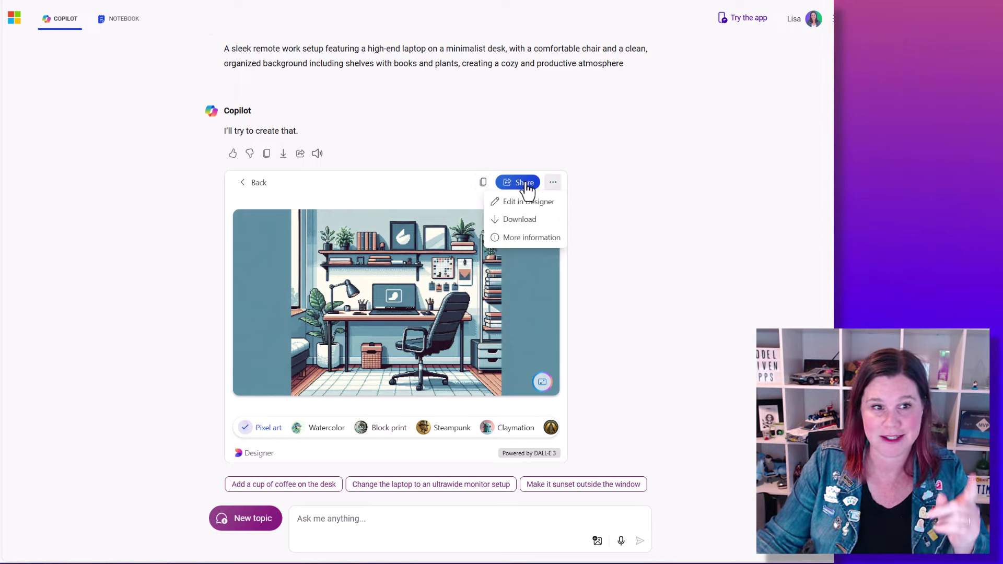
left_click(525, 184)
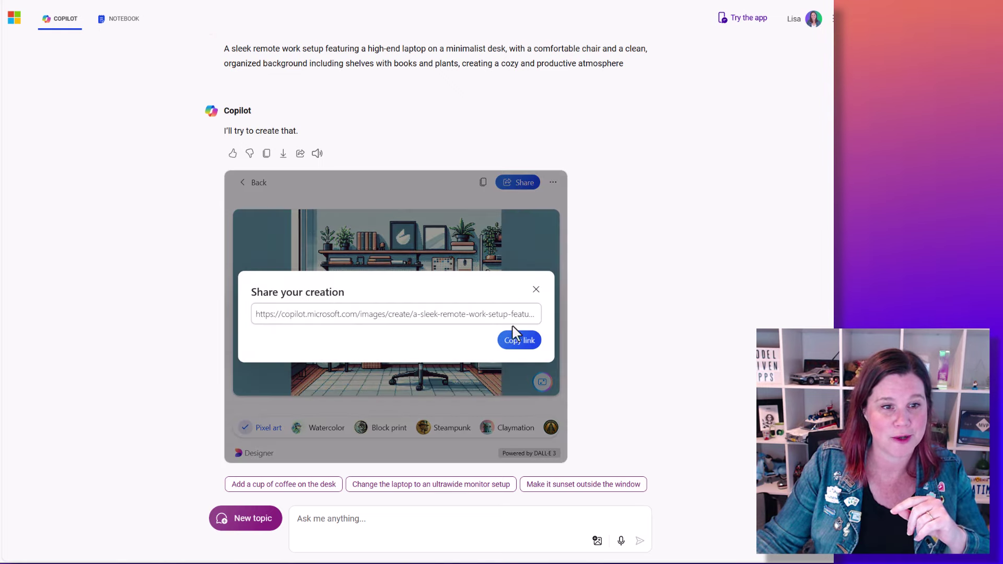
left_click(517, 342)
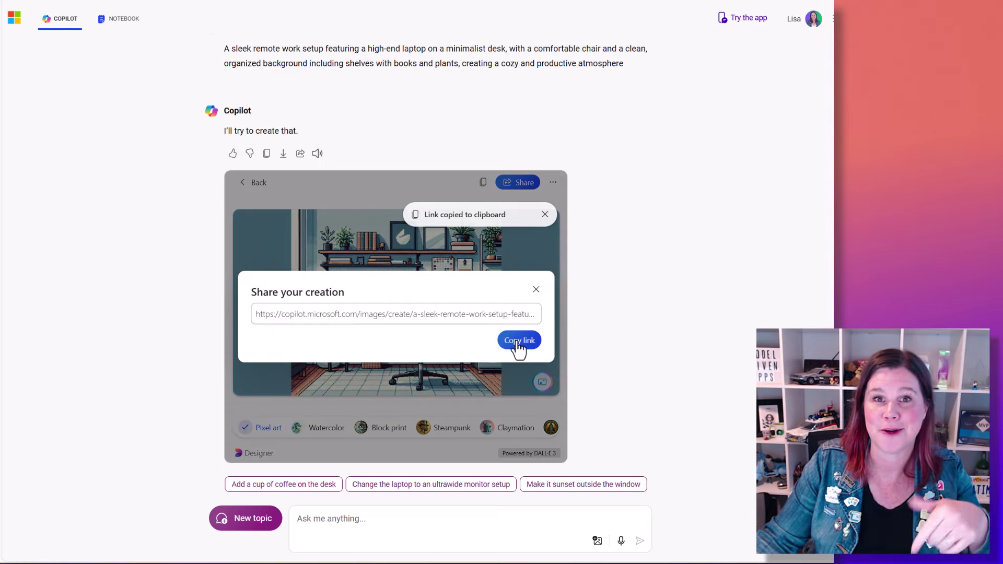
left_click(545, 214)
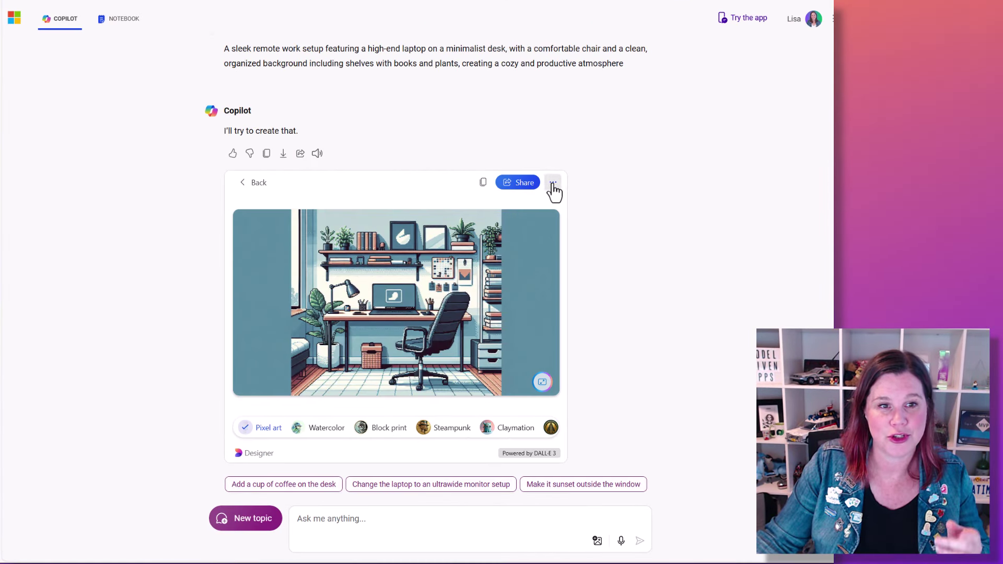
left_click(553, 185)
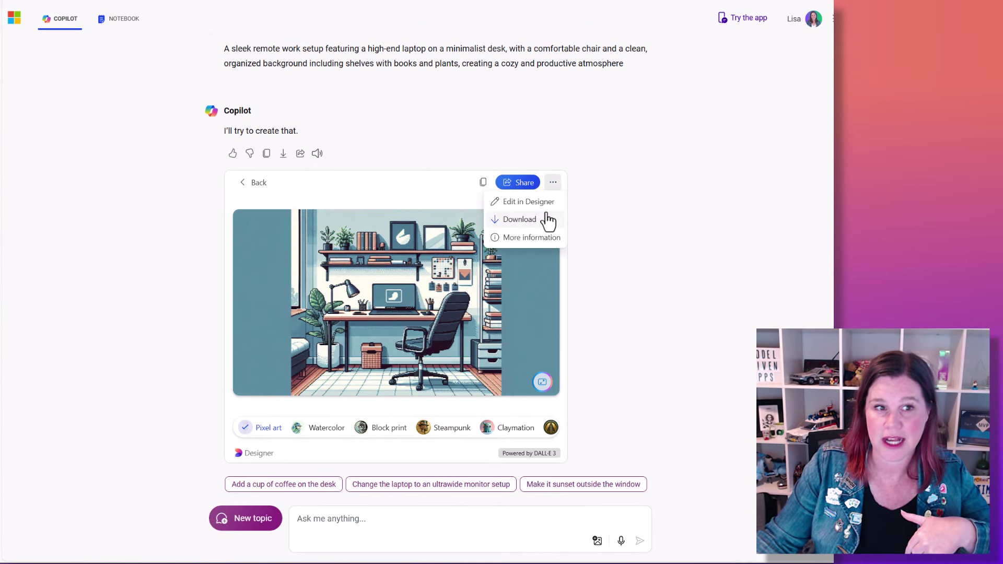
- Open the pixel-art desk image in Microsoft Designer with Edit in Designer
left_click(539, 203)
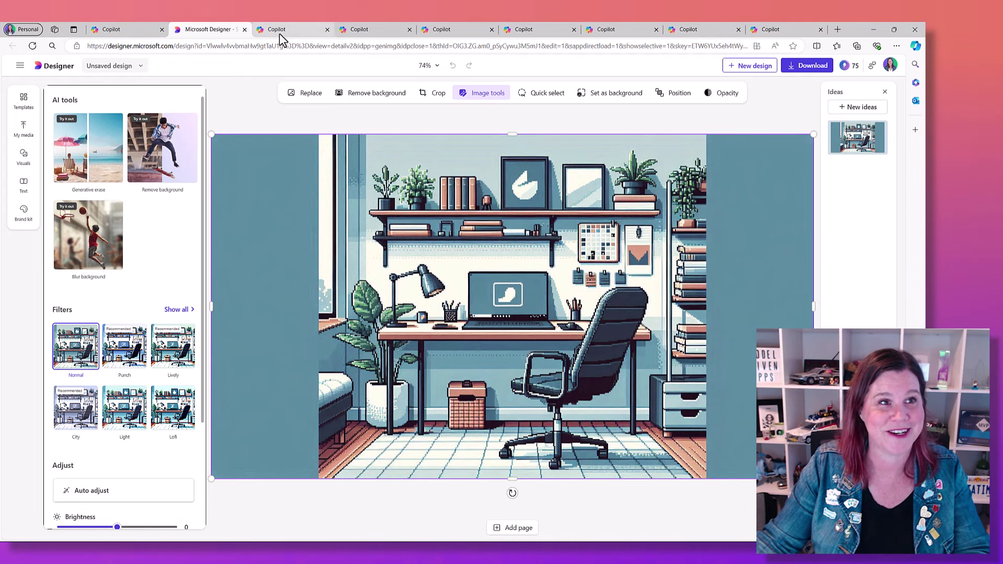
- Switch back to the Copilot chat browser tab
mouse_move(139, 37)
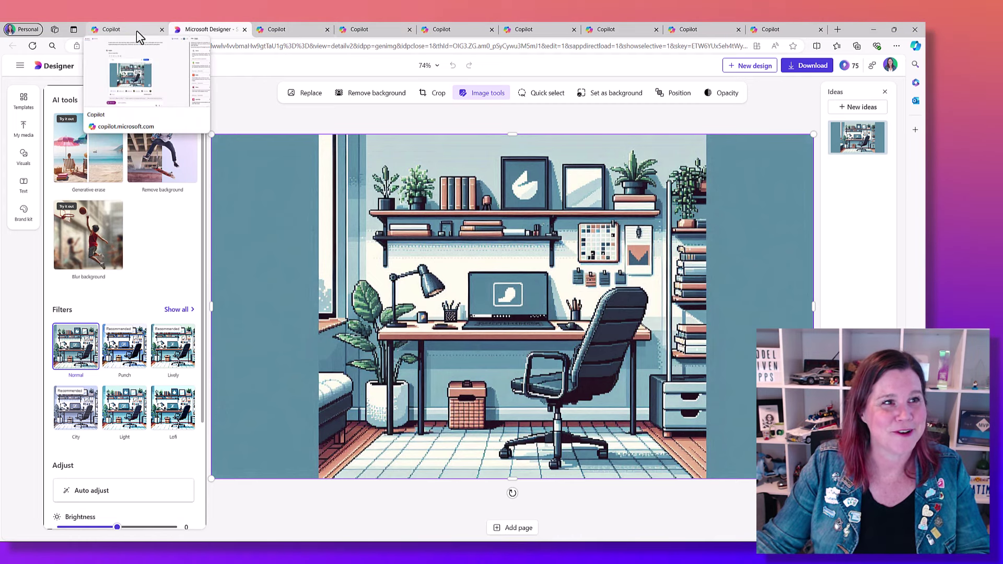
left_click(137, 31)
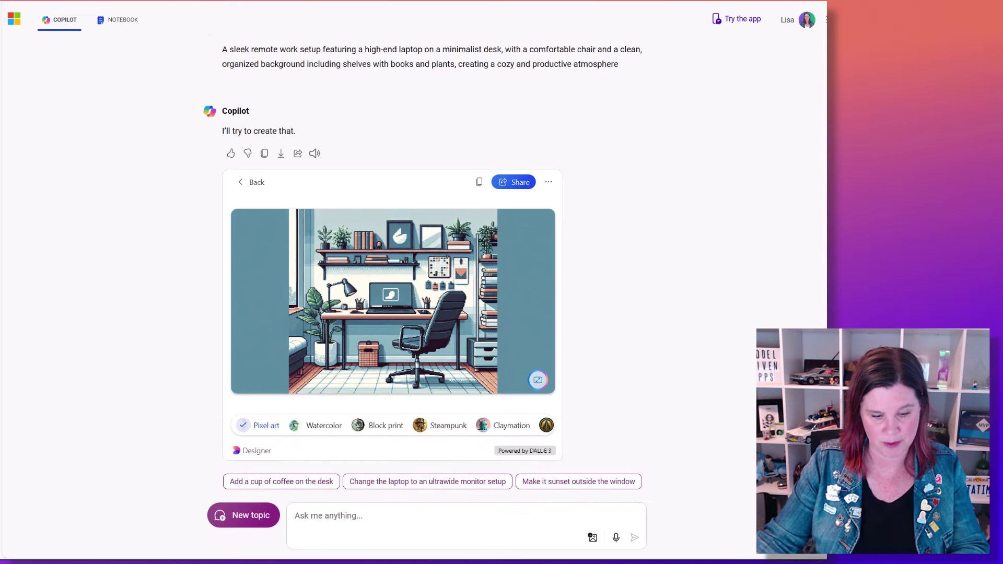
- Start a new topic and paste the saved remote work prompt as plain text
left_click(243, 520)
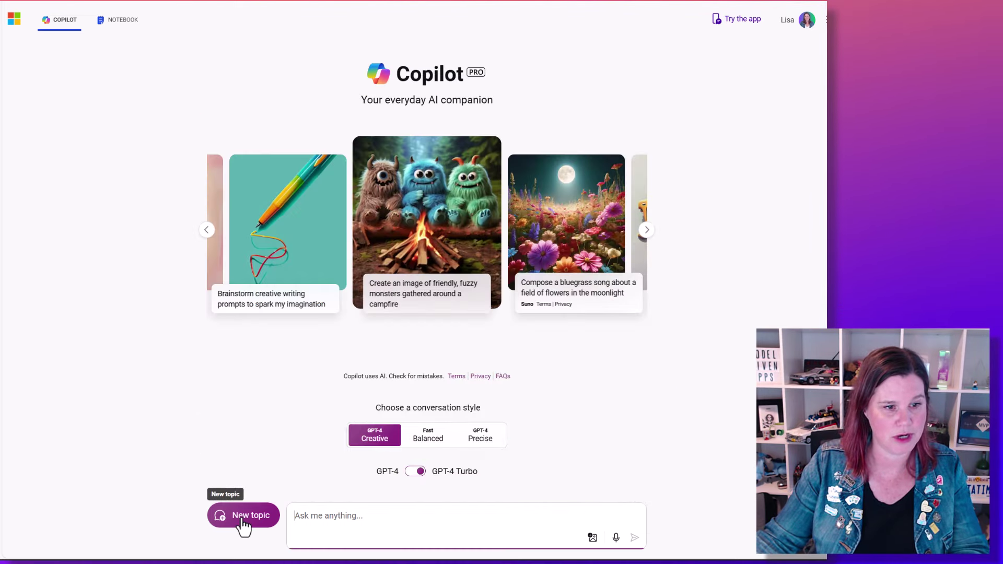
right_click(317, 517)
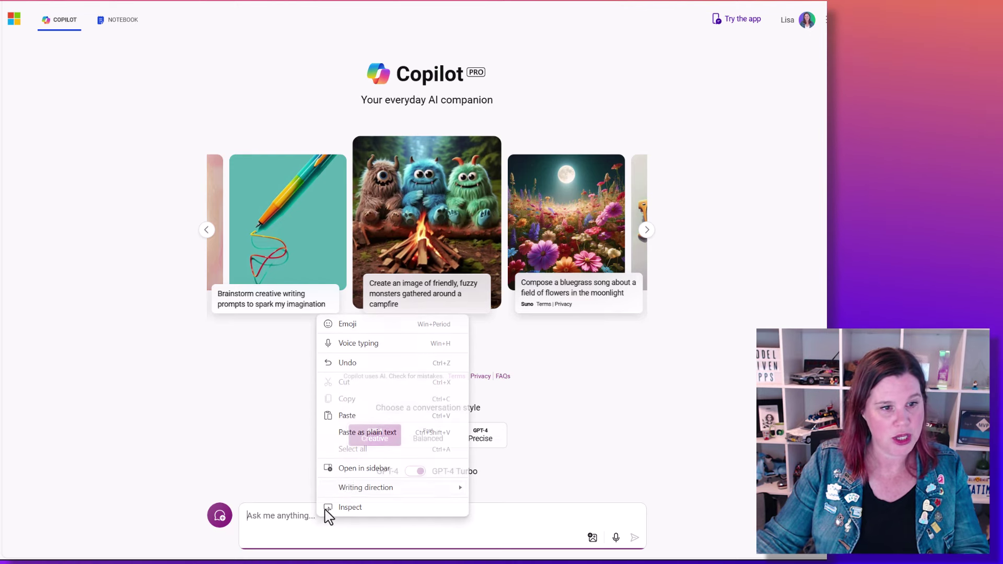
left_click(355, 439)
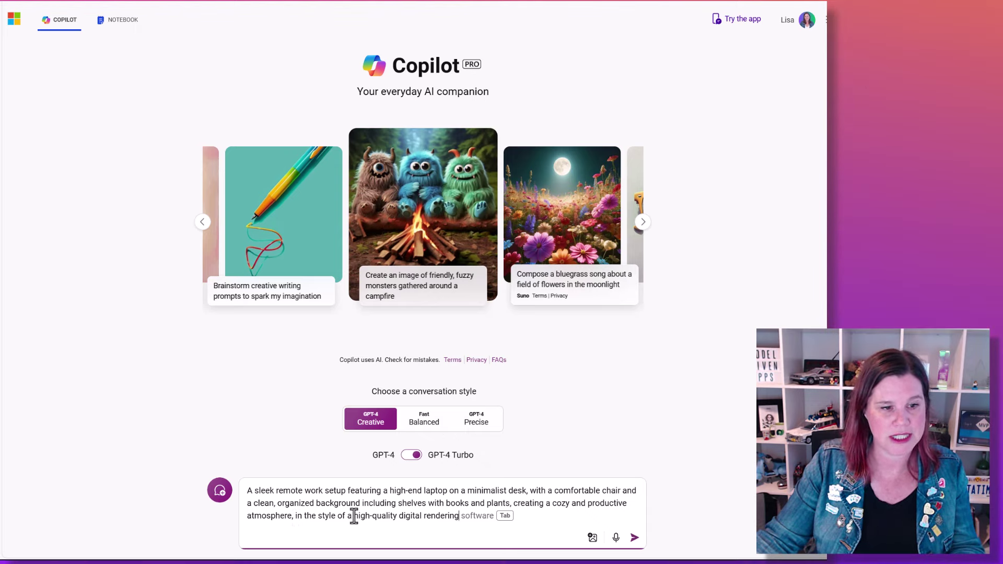
- Replace 'high-quality digital rendering' with 'polaroid photograph', submit, and open one resulting image
left_click_drag(354, 517, 458, 517)
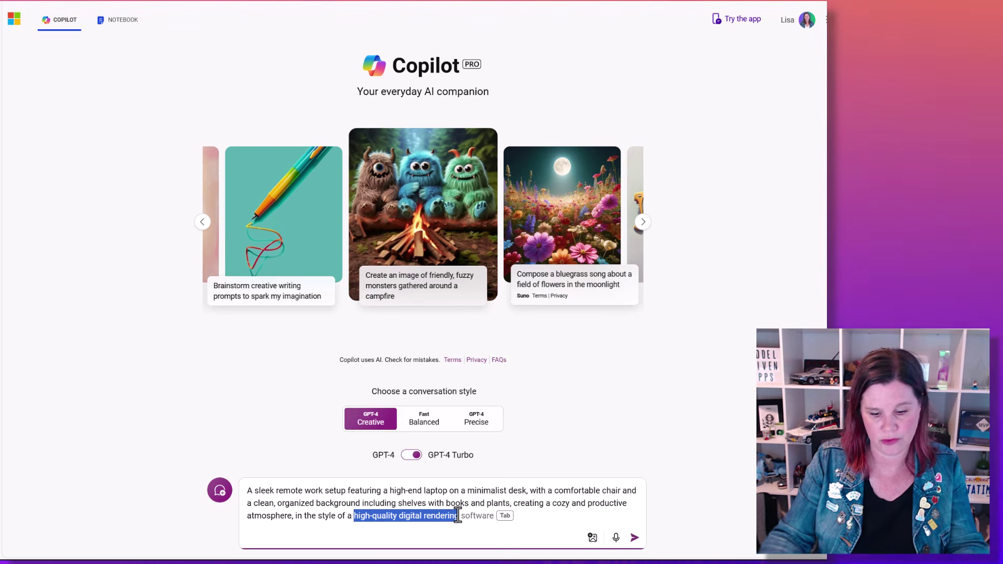
type("water")
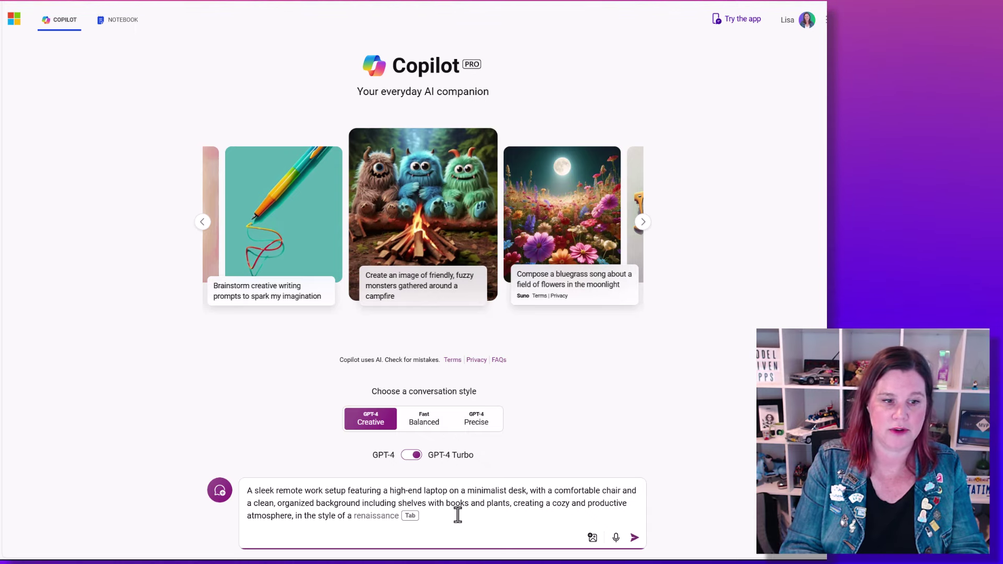
type("polaroid photo")
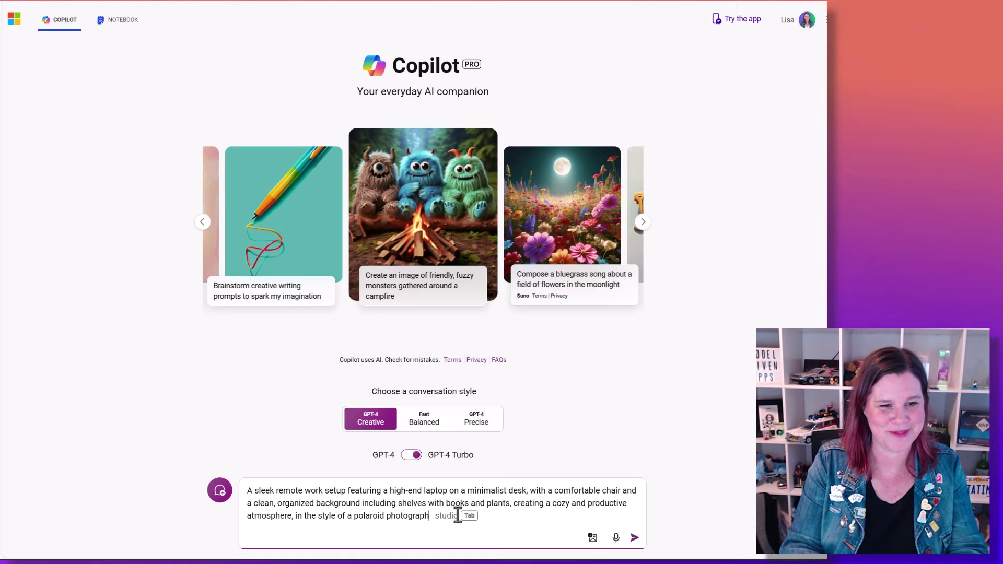
type("graph")
key("Return")
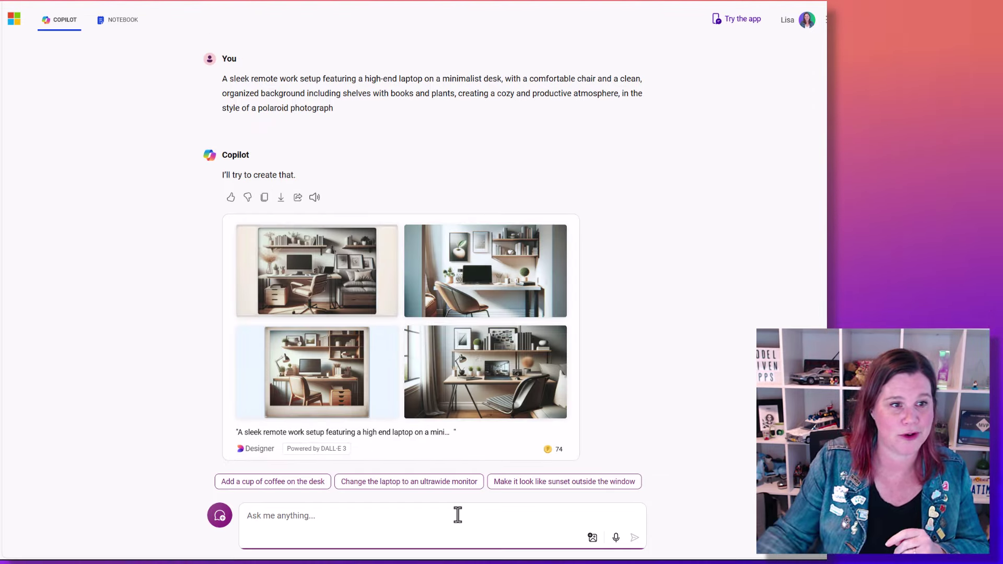
left_click(332, 370)
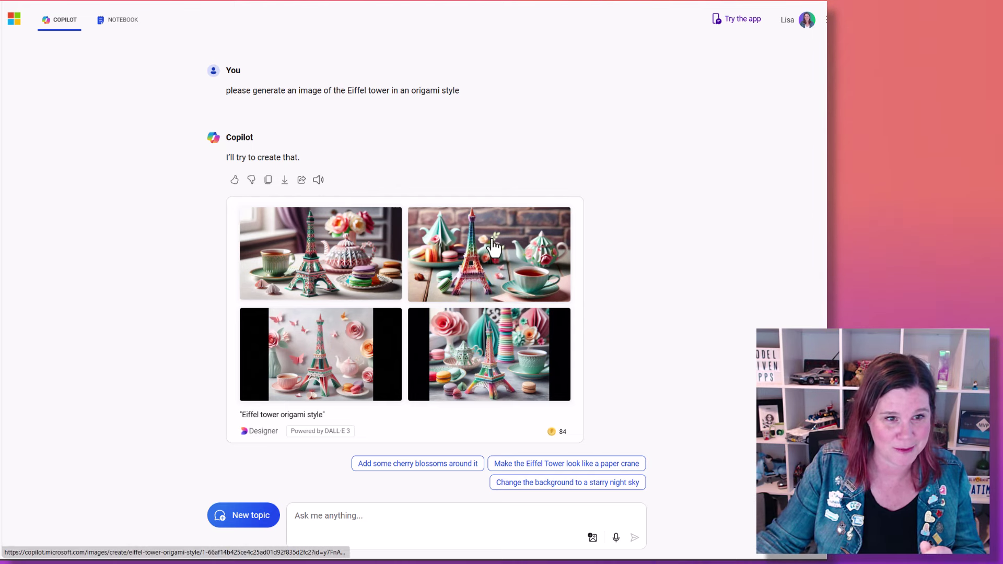
- Enlarge the top-right origami Eiffel Tower image for a closer look
left_click(492, 246)
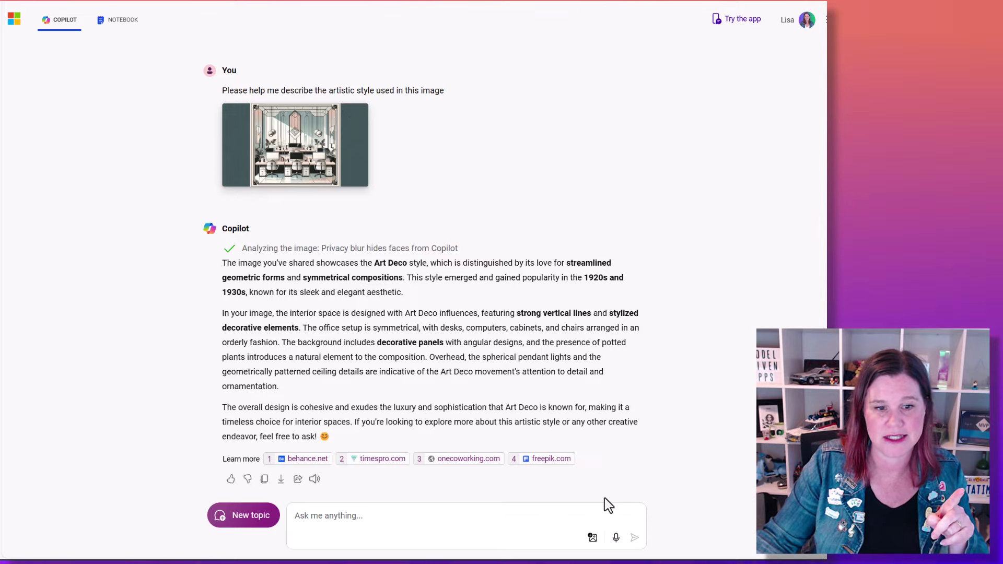
left_click(592, 539)
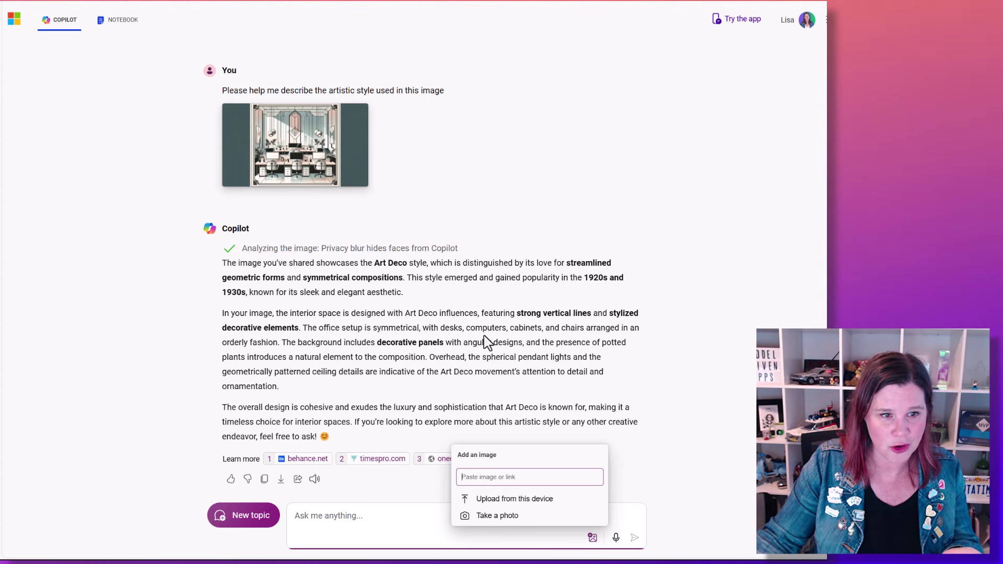
scroll(484, 343, "down", 3)
left_click(637, 382)
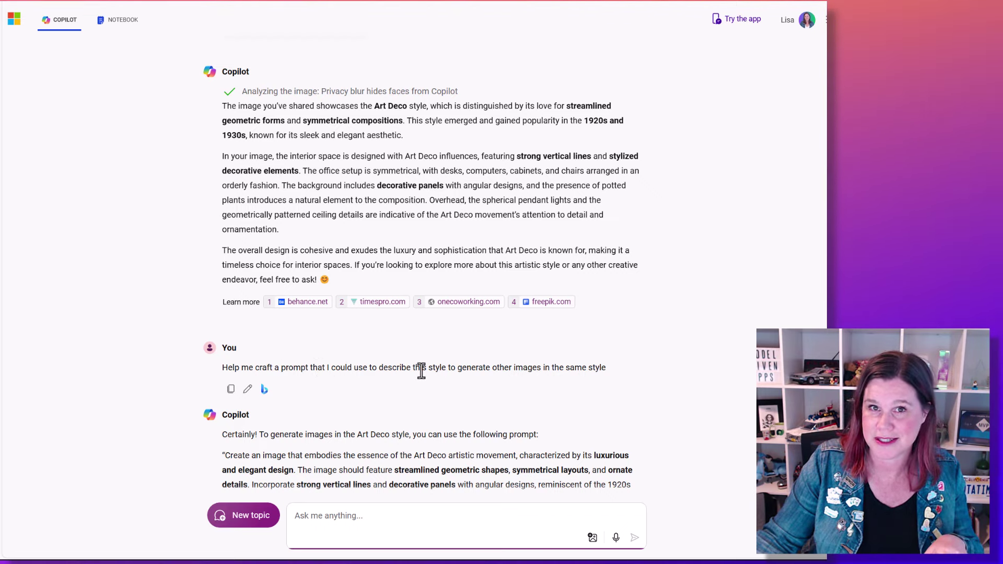
scroll(424, 369, "down", 2)
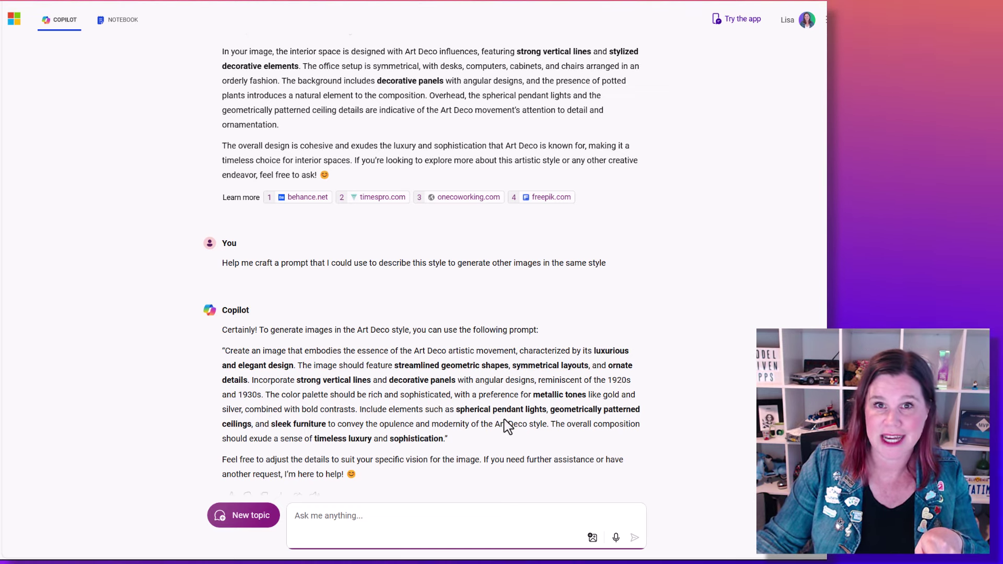
scroll(490, 315, "up", 5)
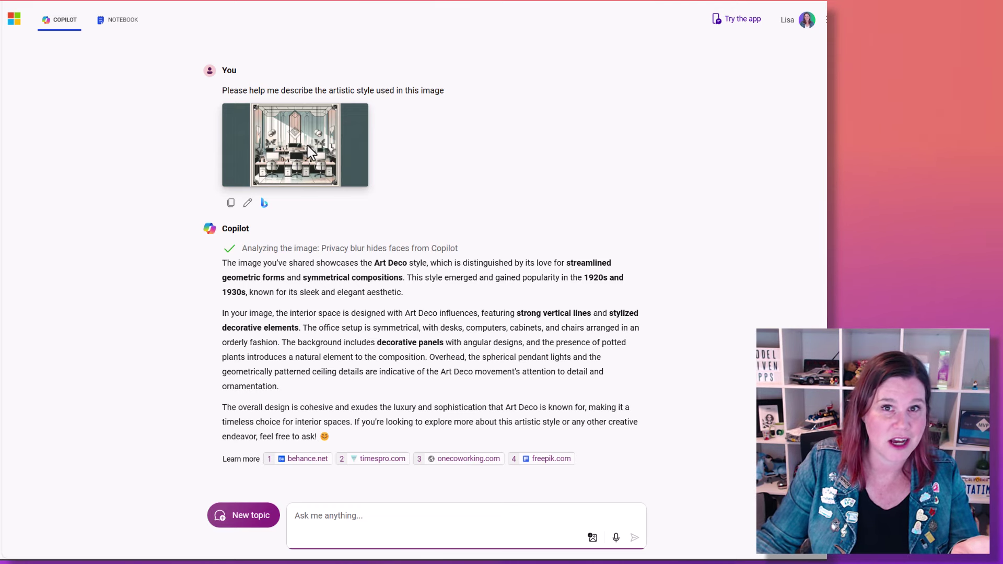
scroll(380, 201, "down", 5)
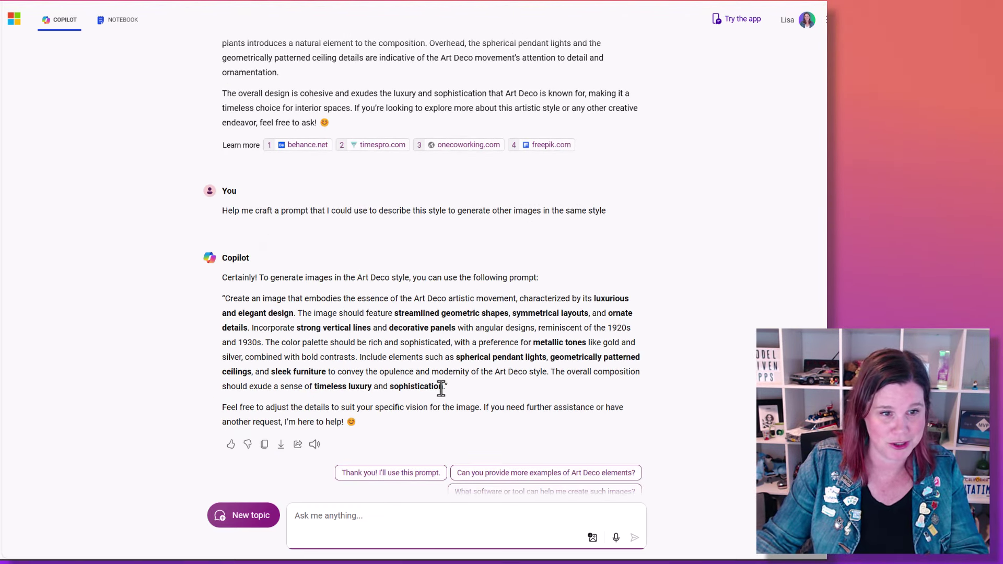
- In a new topic, send 'Create an image of the Eiffel tower' plus the copied Art Deco prompt
left_click(441, 388)
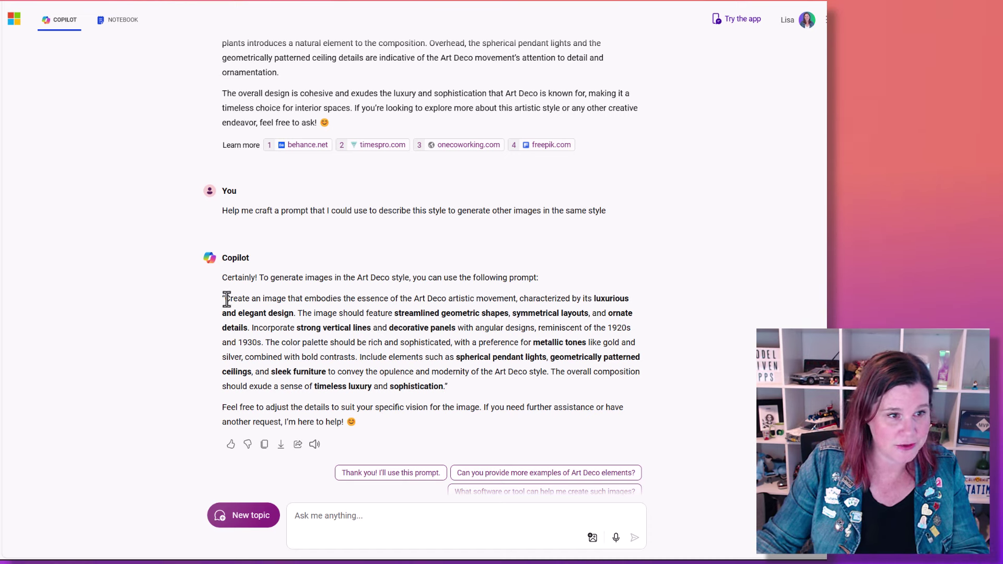
left_click_drag(227, 299, 447, 386)
key("ctrl+c")
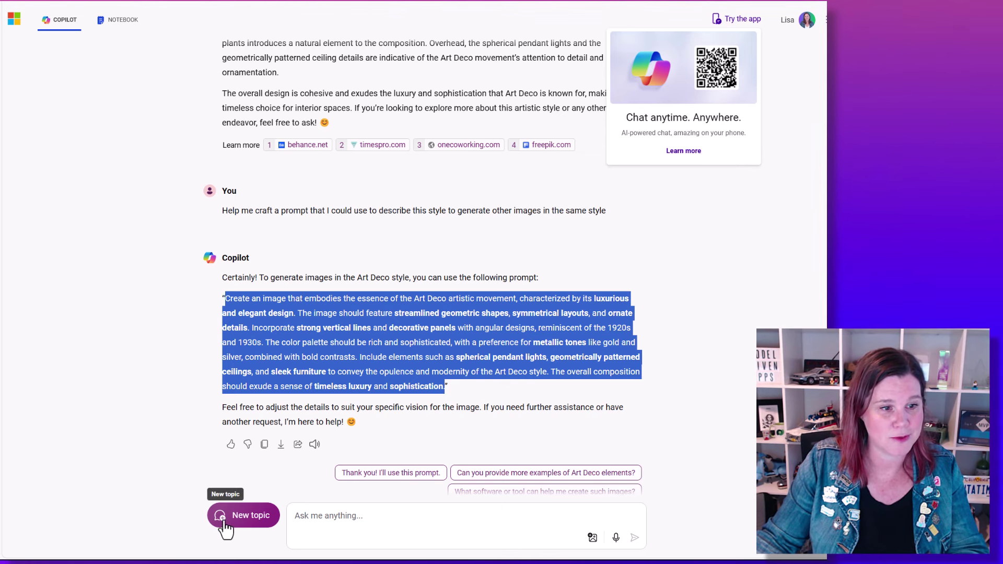
left_click(226, 516)
type("Create")
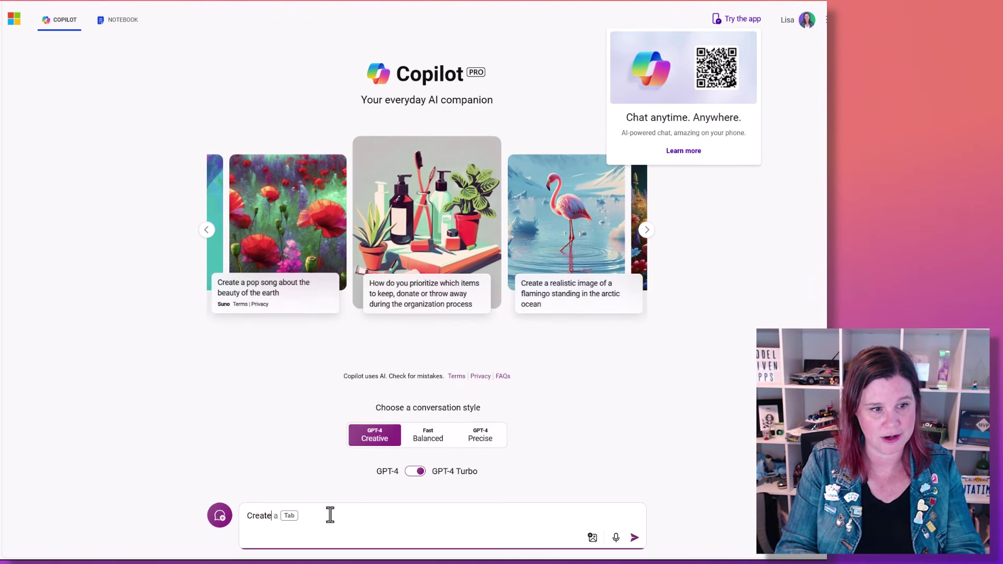
type(" an image of the Eiffel tower")
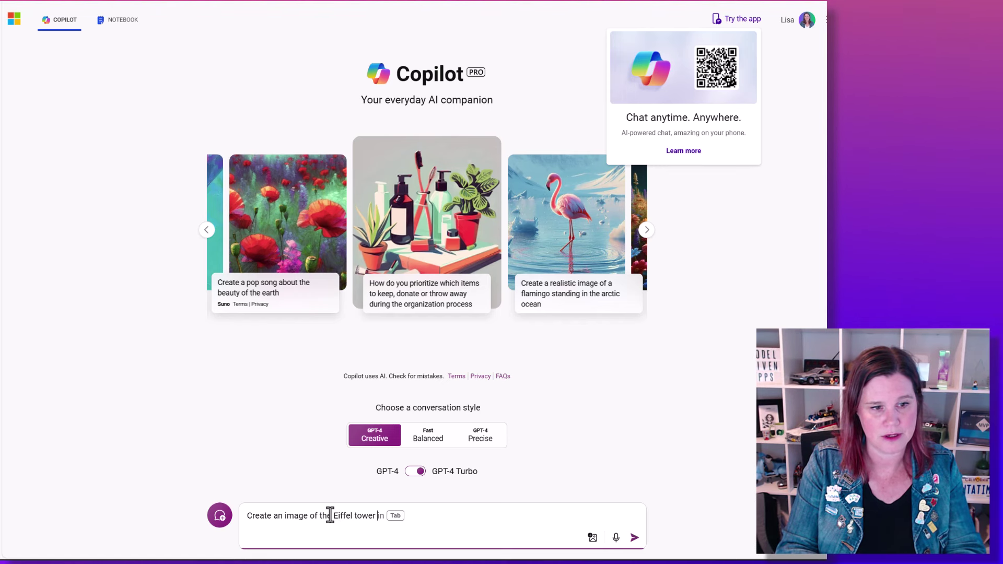
key("ctrl+v")
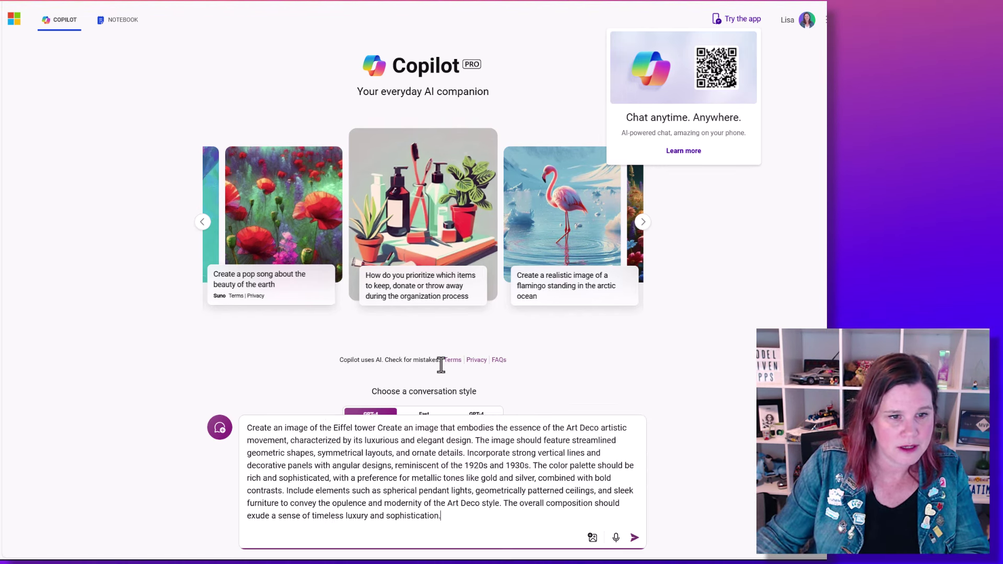
left_click_drag(378, 428, 439, 429)
key("BackSpace")
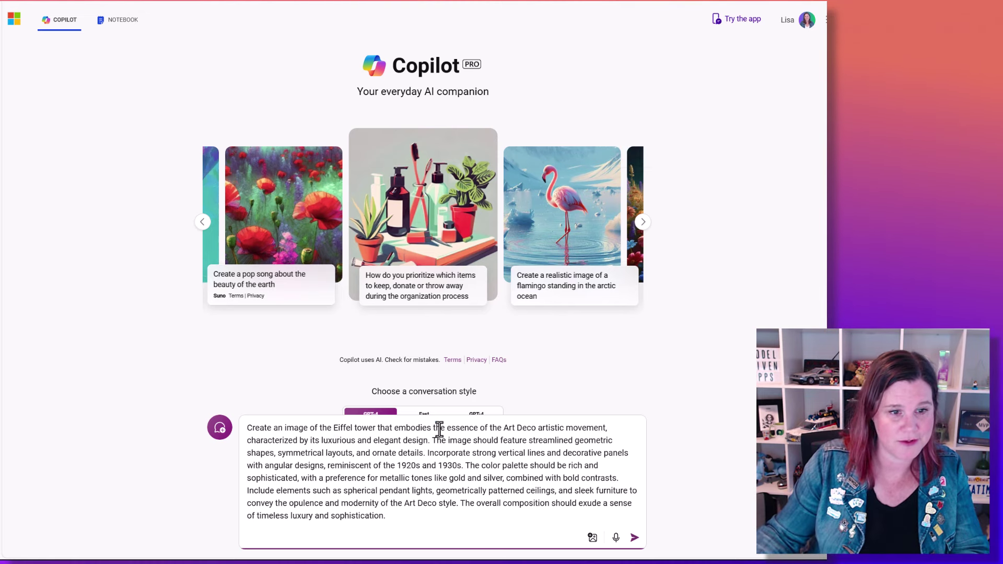
left_click(634, 539)
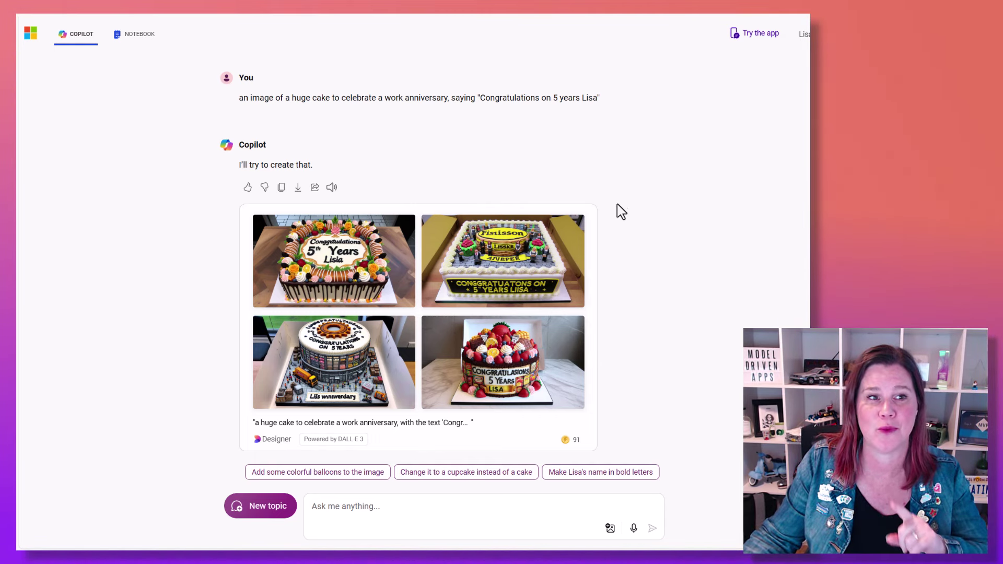
- Open the second cake image in Designer's single-image view to check its misspelled text
scroll(572, 194, "up", 1)
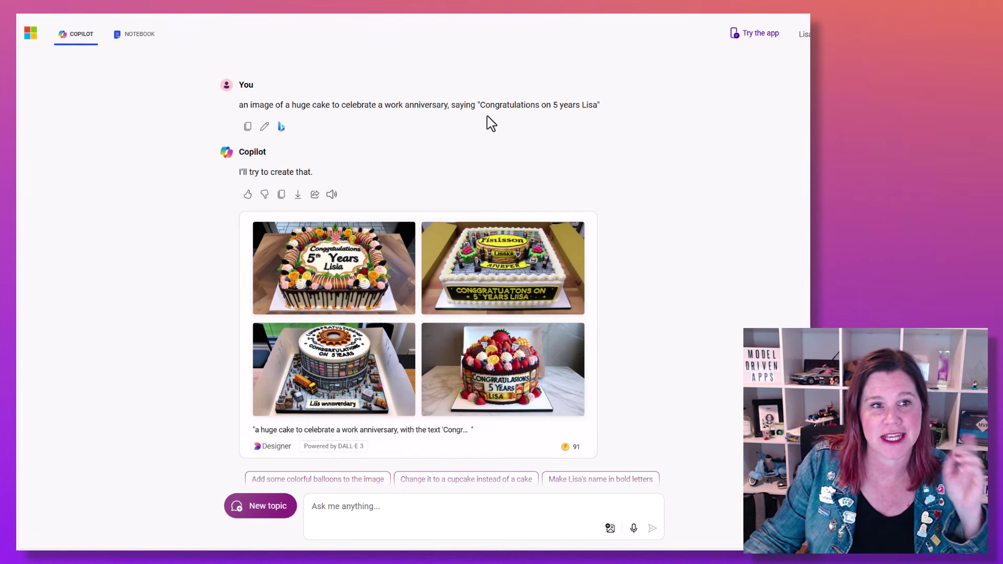
scroll(538, 193, "down", 1)
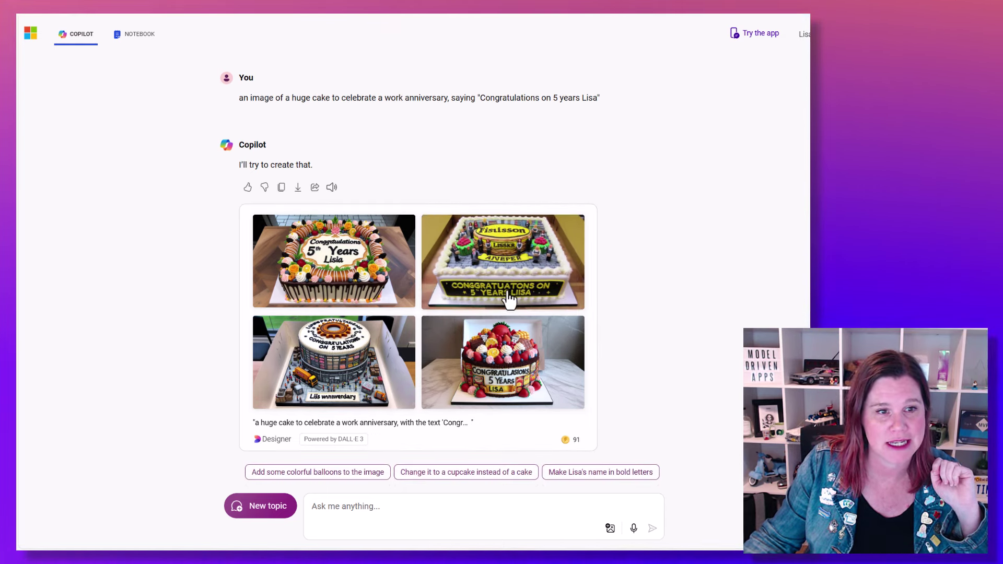
left_click(482, 299)
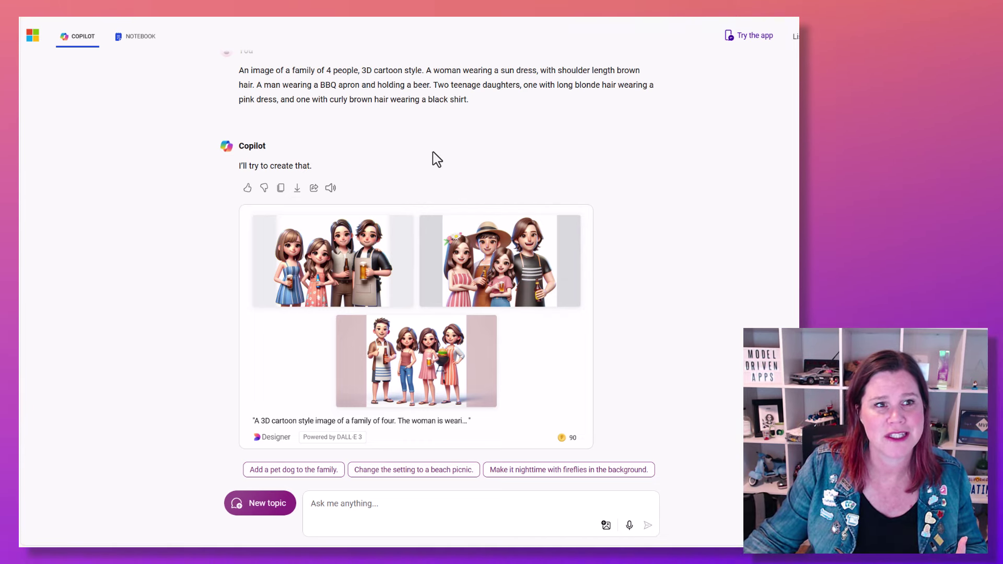
- Open the first cartoon family image in its detail view with restyle options
scroll(438, 157, "up", 1)
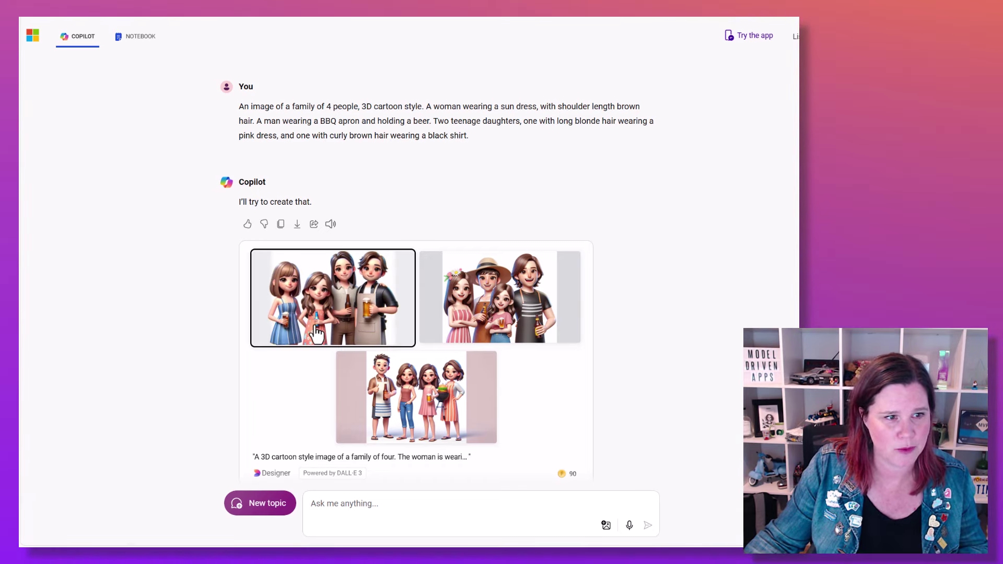
left_click(312, 330)
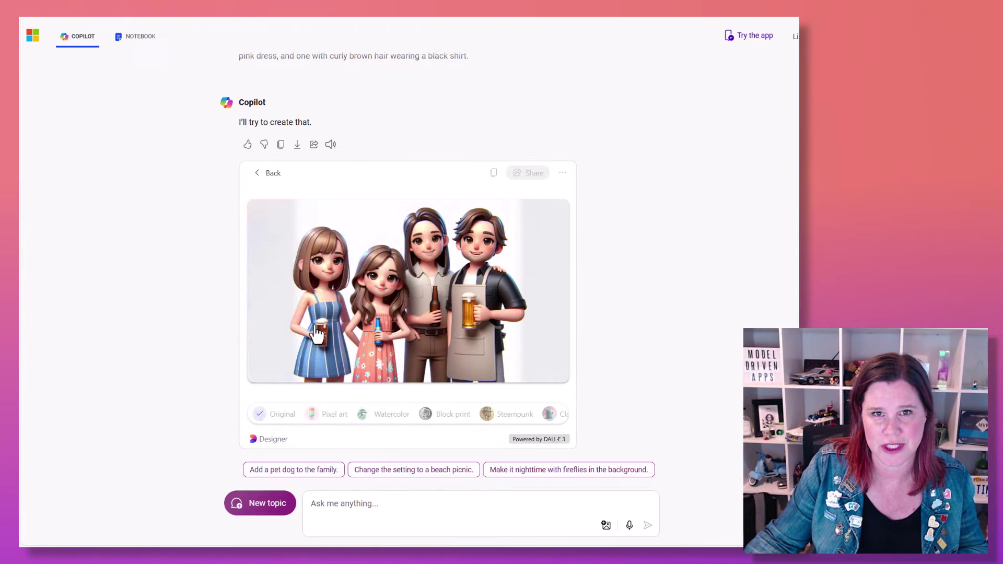